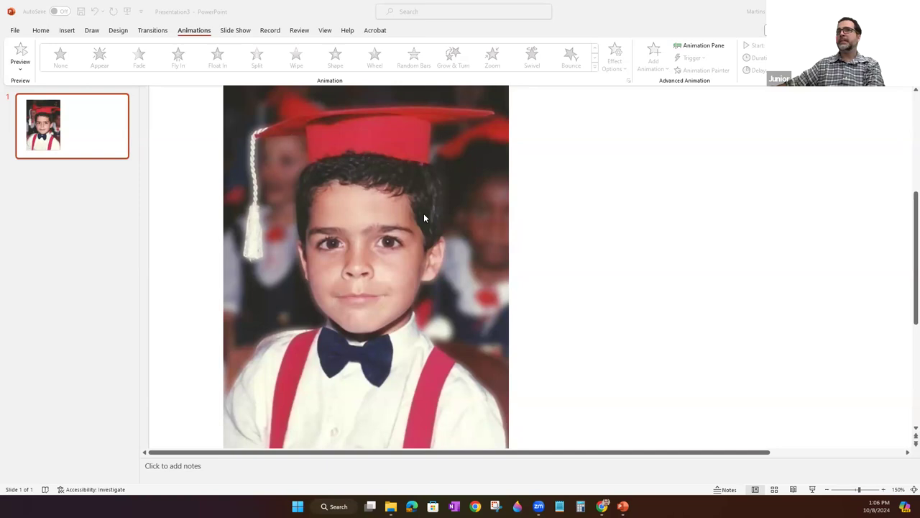
Move the cropped mouth piece beside the chin and inspect its crop area and the black shape beneath it
left_click(361, 302)
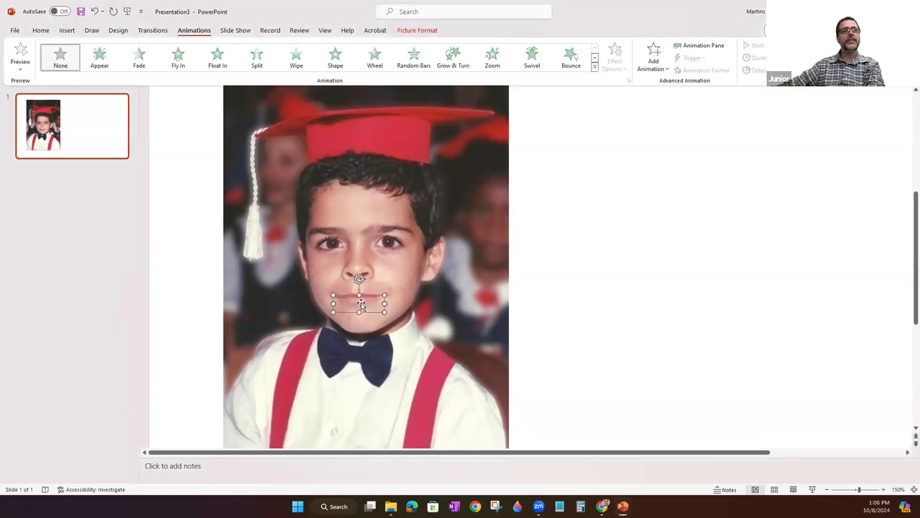
left_click_drag(366, 305, 449, 305)
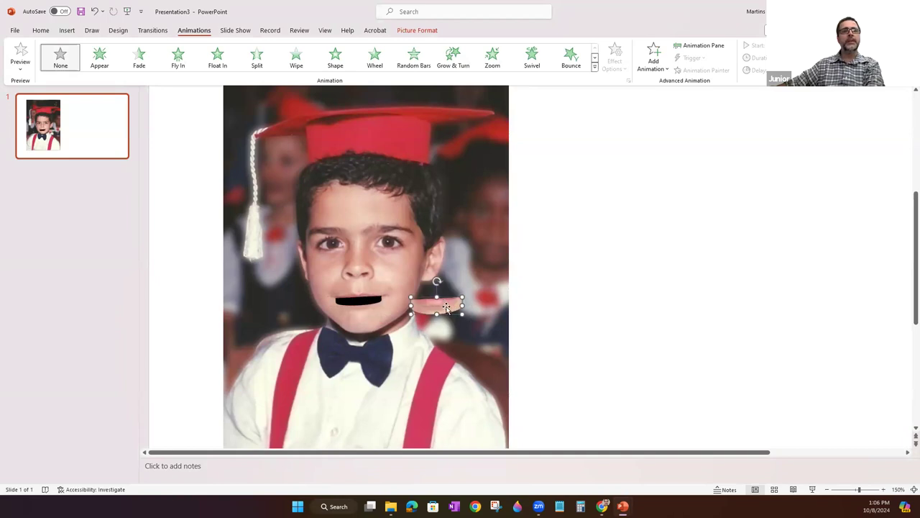
double_click(445, 307)
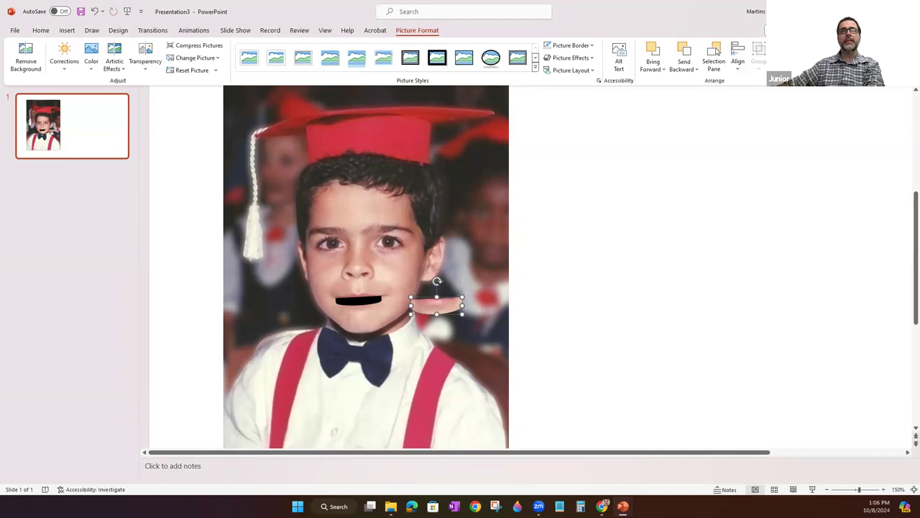
left_click(794, 58)
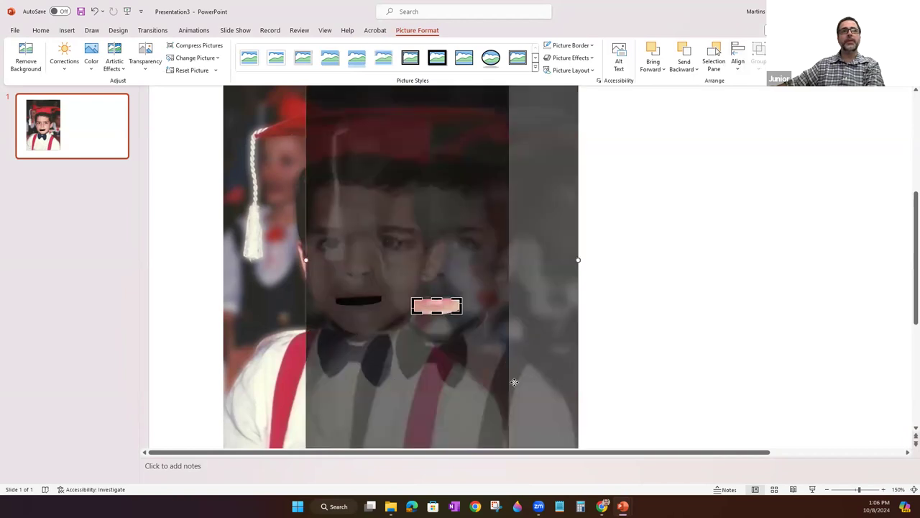
key("Escape")
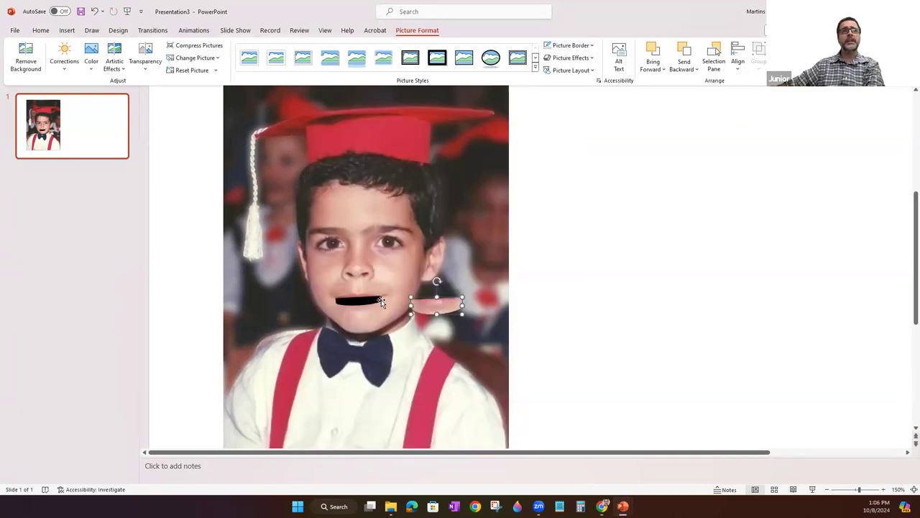
left_click(379, 300)
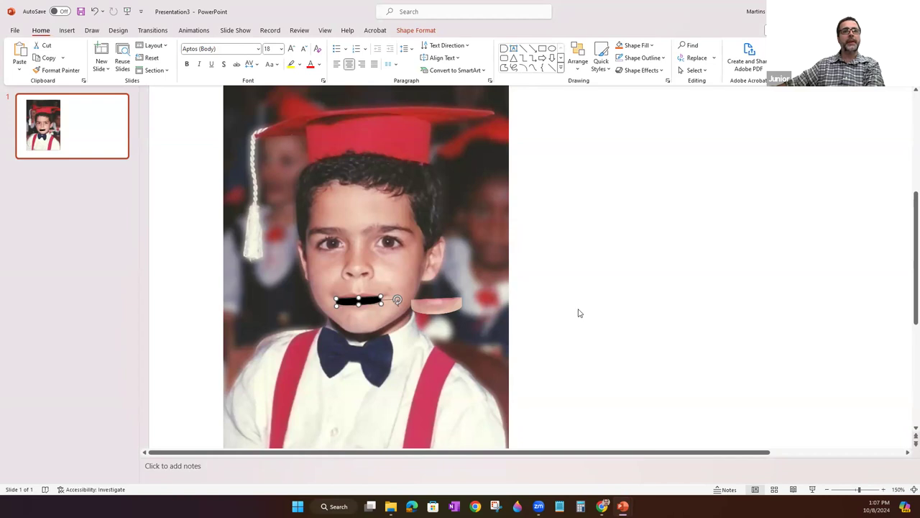
Move the cropped mouth piece back over the black shape and nudge it until it aligns with the lips
left_click_drag(433, 306, 360, 306)
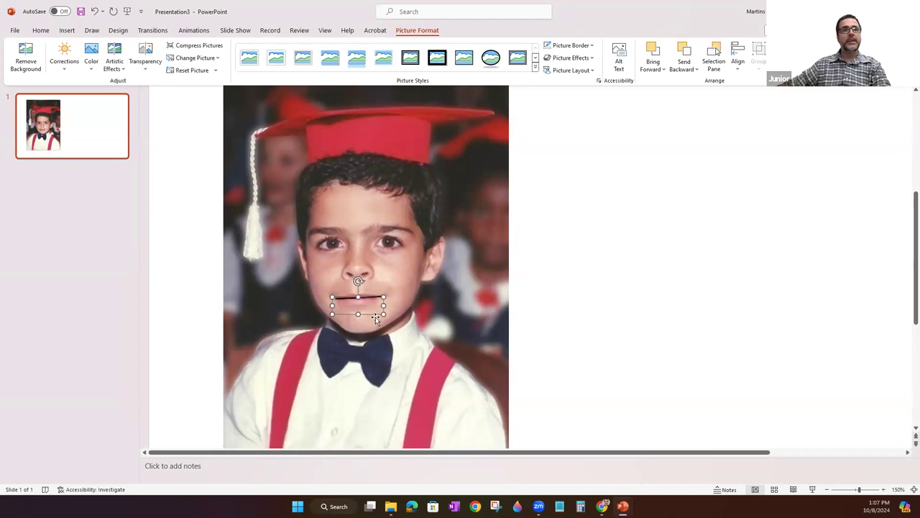
key("Right")
key("ctrl+Up")
key("ctrl+Up")
key("ctrl+Up")
key("ctrl+Up")
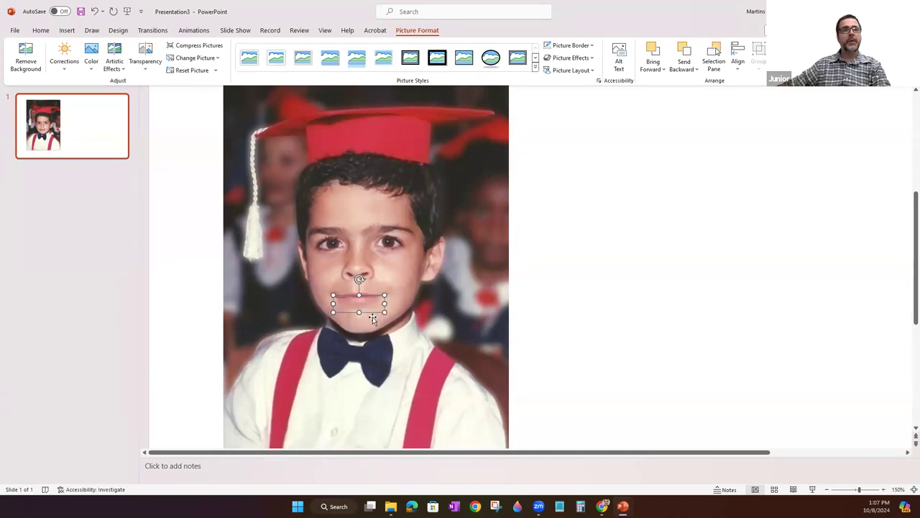
left_click(581, 293)
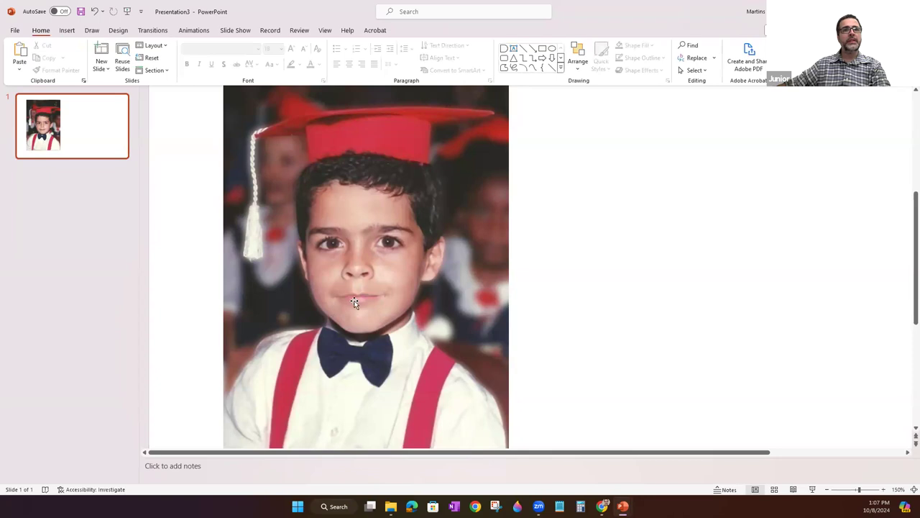
left_click(356, 304)
left_click(715, 304)
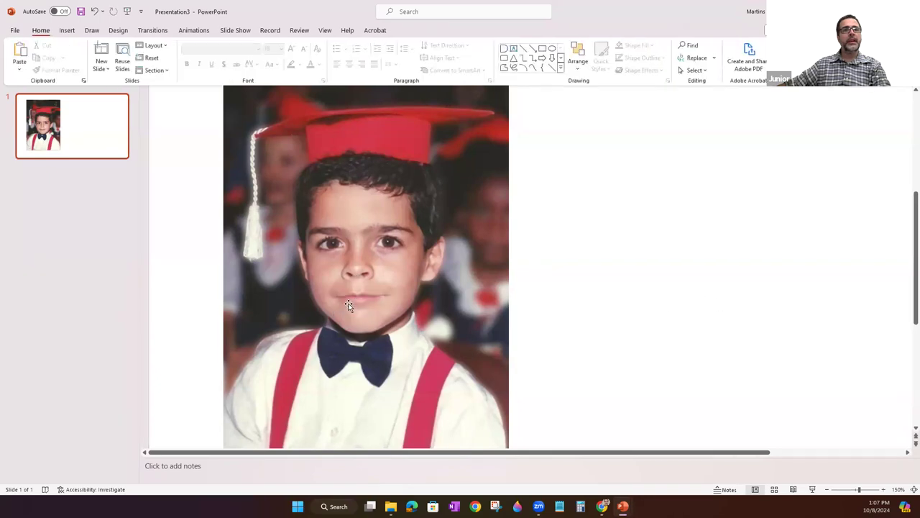
Try a Custom Path motion animation on the mouth piece, drawn as short vertical strokes over the chin
left_click(353, 306)
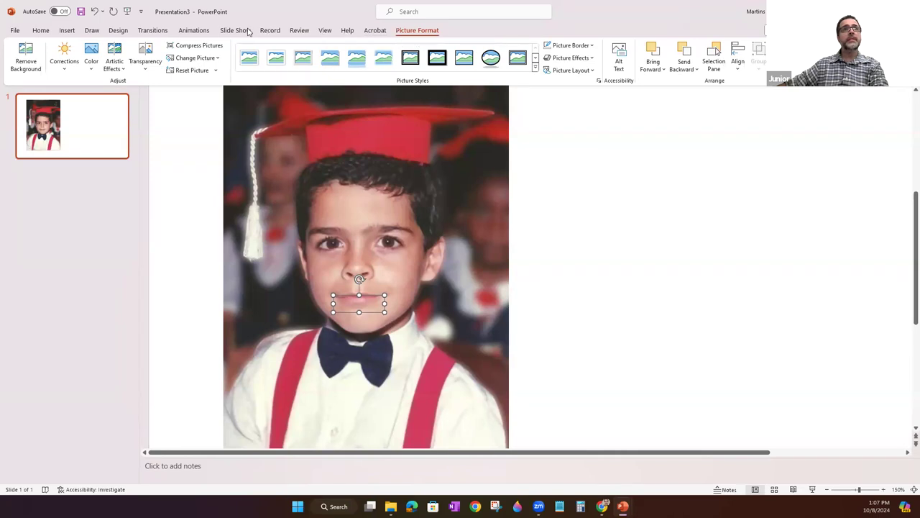
left_click(194, 31)
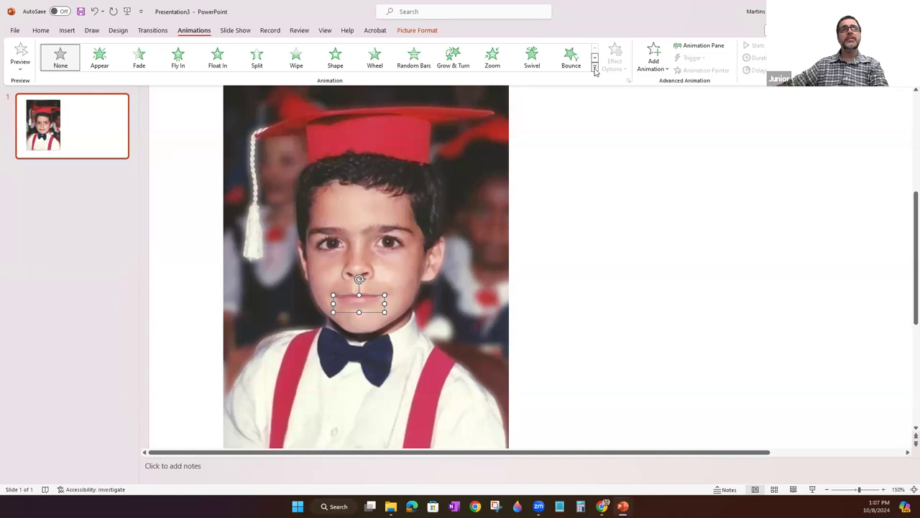
left_click(595, 67)
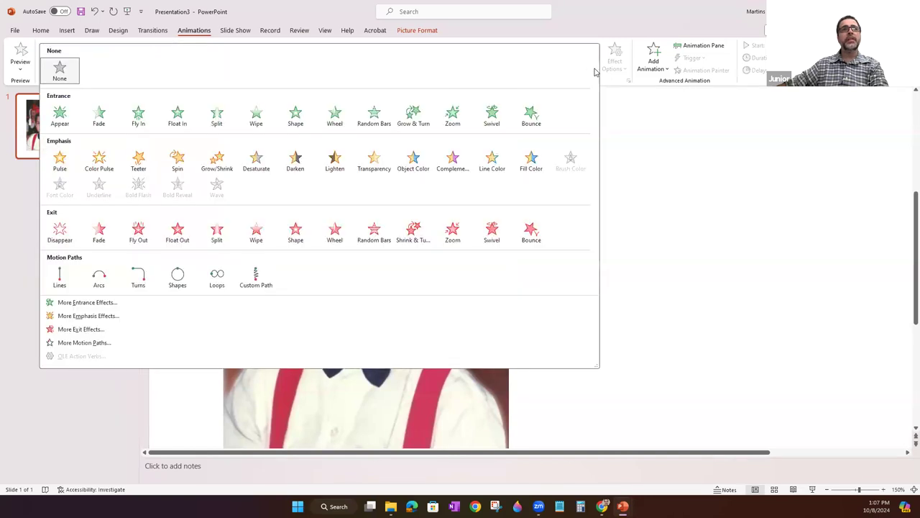
left_click(260, 277)
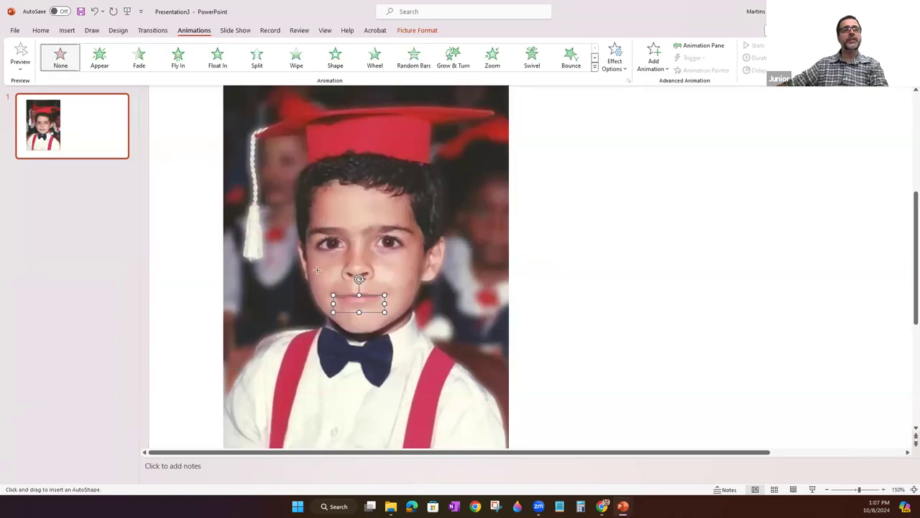
double_click(358, 308)
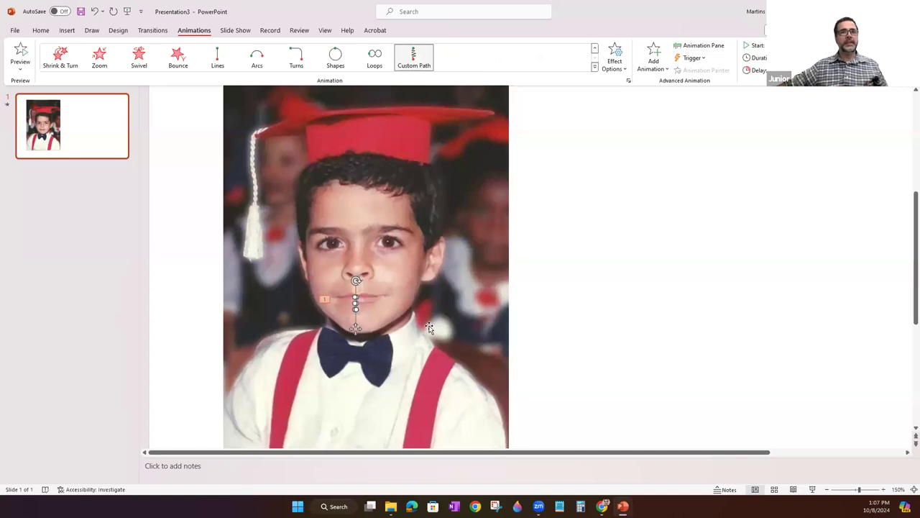
key("Escape")
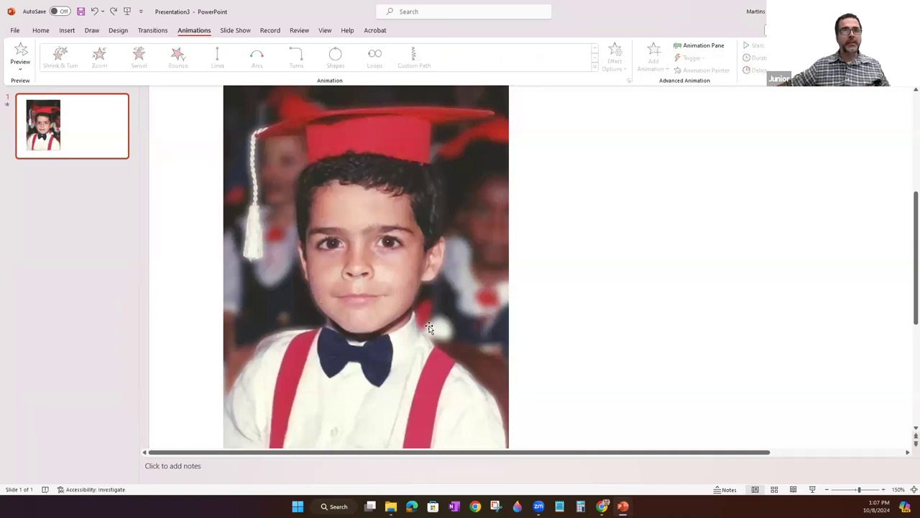
Shift the mouth piece slightly so its upper edge covers the black line between the lips
scroll(354, 302, "up", 3, "ctrl")
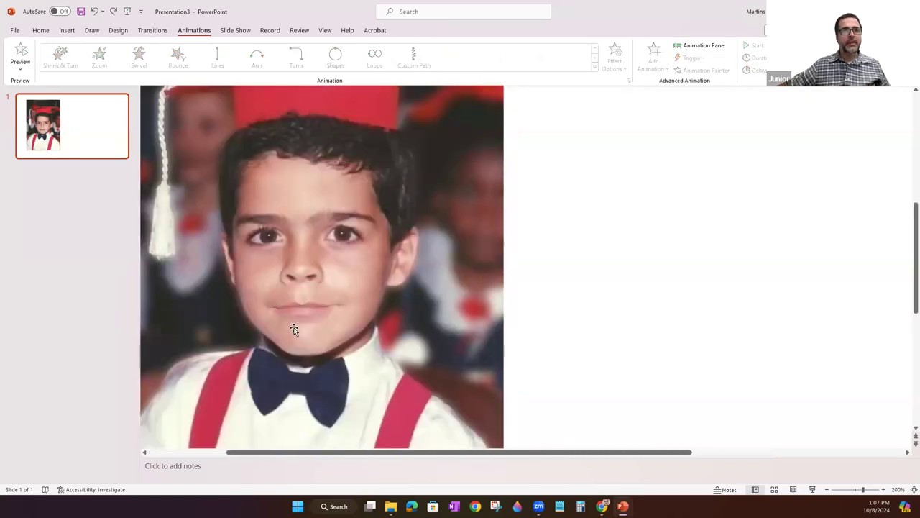
left_click(296, 321)
mouse_move(296, 319)
left_mouse_down()
mouse_move(298, 330)
mouse_move(299, 318)
left_mouse_up()
scroll(298, 319, "up", 5, "ctrl")
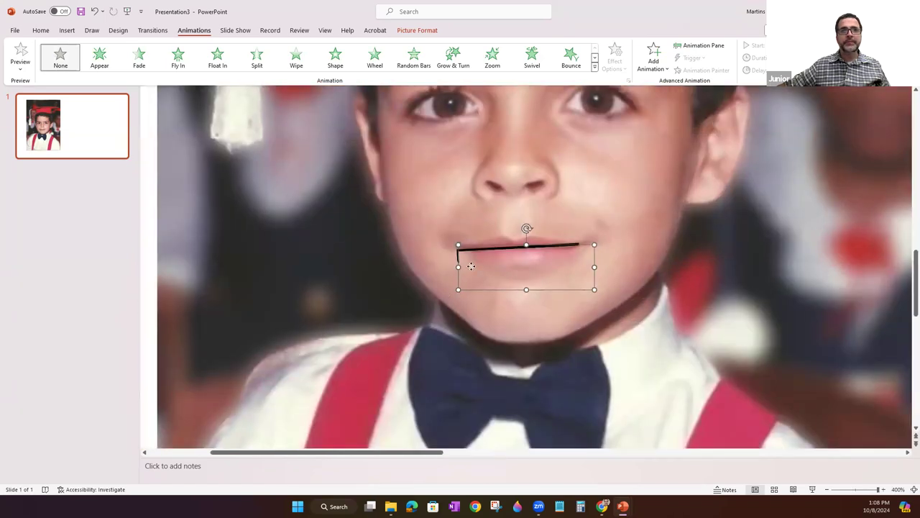
left_click_drag(471, 266, 472, 262)
Narrow the mouth piece slightly and fine-tune its position so it covers the black shape at both lip corners
left_click_drag(593, 263, 582, 262)
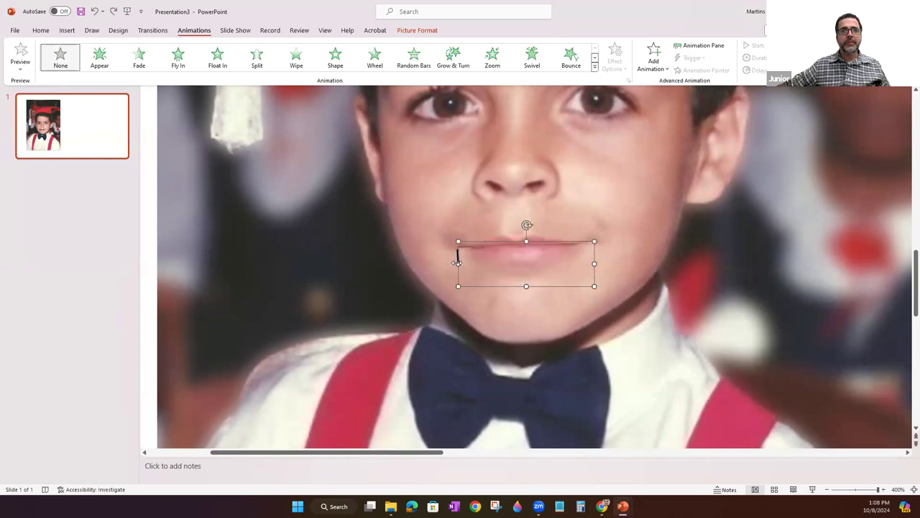
left_click_drag(463, 285, 469, 280)
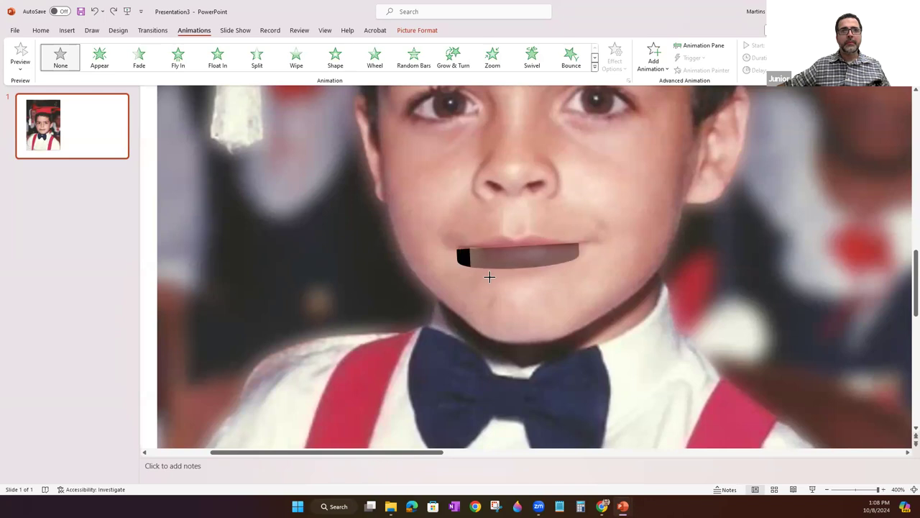
left_click_drag(525, 269, 506, 269)
key("Down")
key("Down")
key("Up")
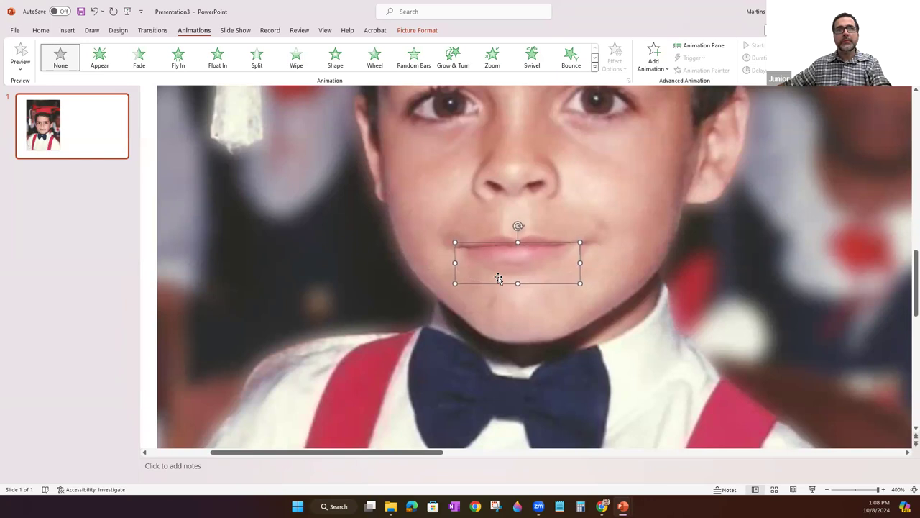
left_click(795, 278)
Apply a Custom Path animation to the mouth piece, drawn as short up-and-down strokes from the lips to the chin
left_click(537, 263)
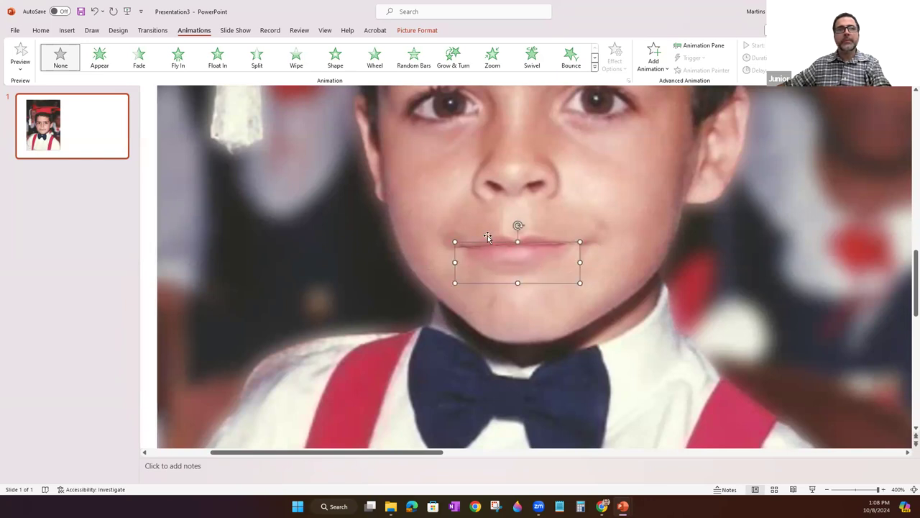
left_click(594, 66)
left_click(256, 277)
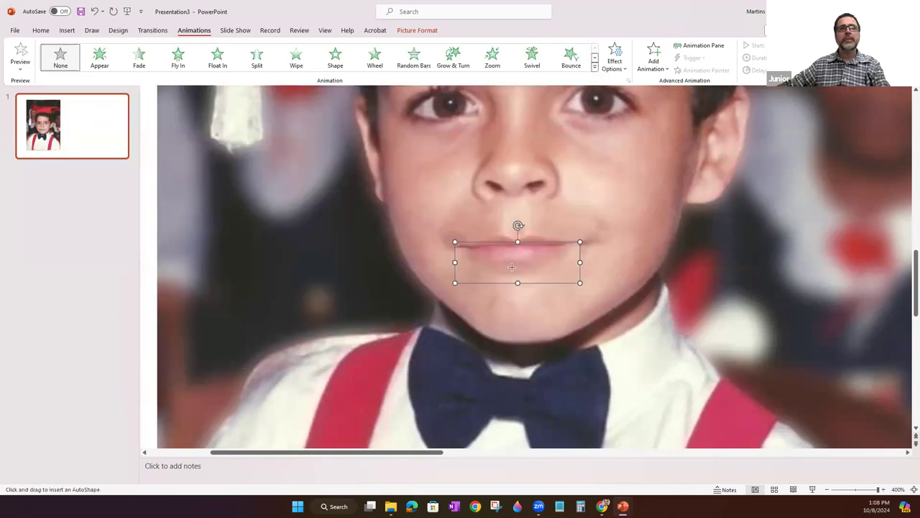
mouse_move(510, 287)
left_mouse_down()
mouse_move(509, 253)
mouse_move(519, 290)
mouse_move(515, 246)
mouse_move(503, 290)
left_mouse_up()
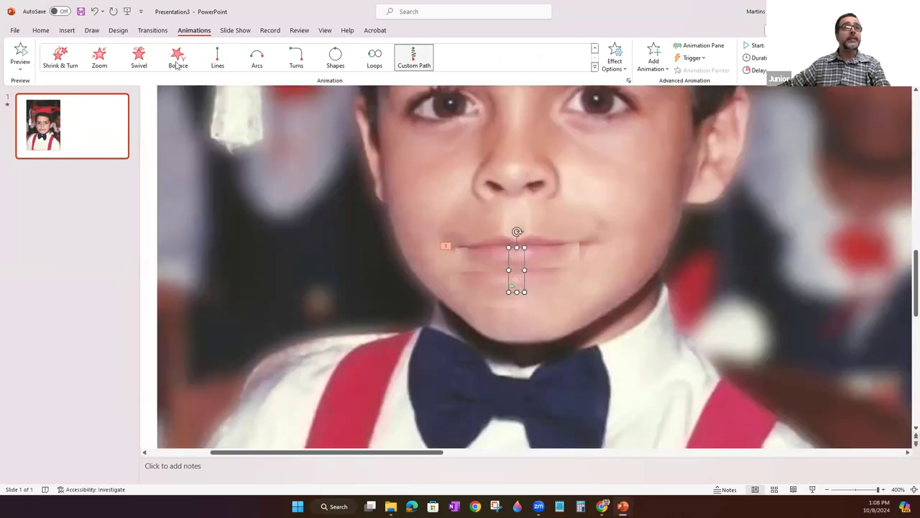
Shift the end of the mouth piece's motion path to the right below the lips and preview the animation
left_click(467, 255)
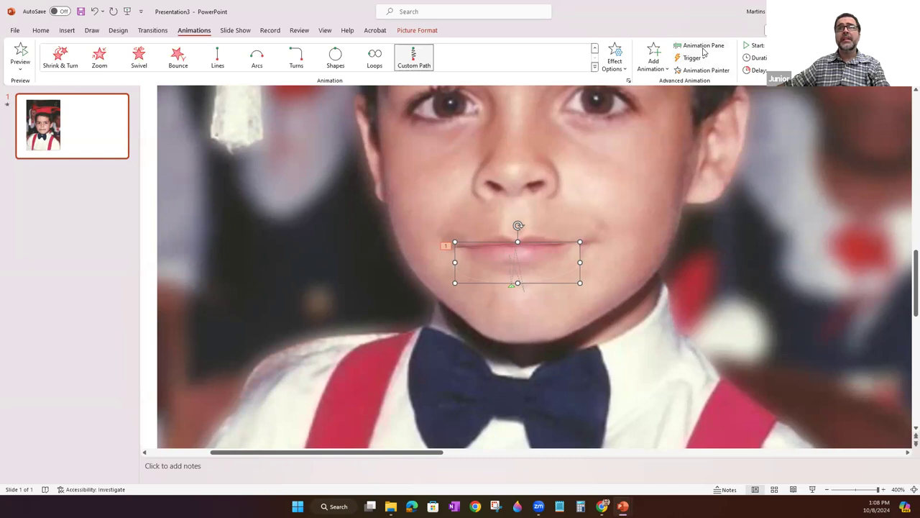
left_click(510, 283)
key("Delete")
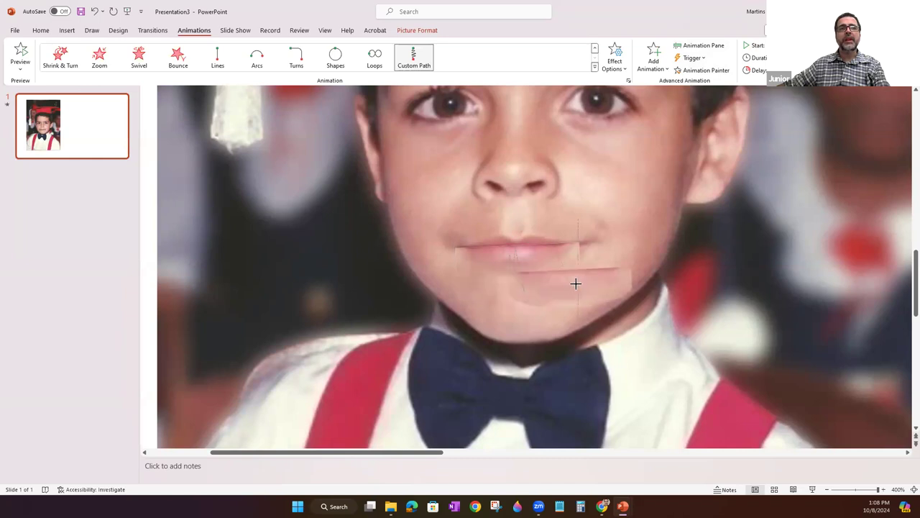
left_click(21, 56)
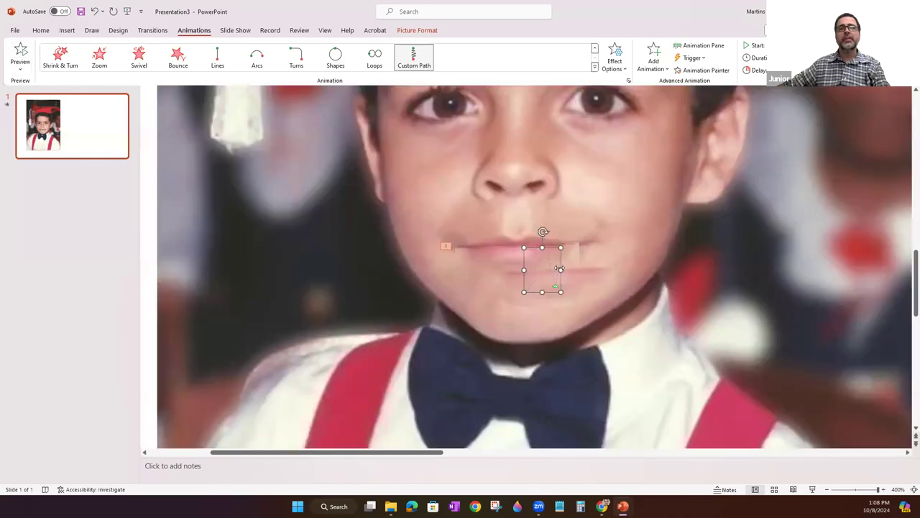
Shift the end of the motion path back to the left below the lips and preview the animation again
key("Delete")
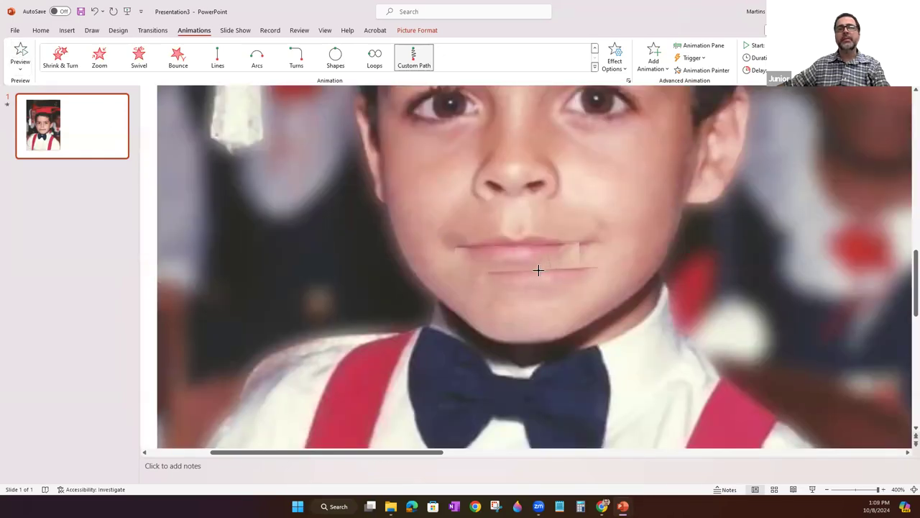
key("ctrl+z")
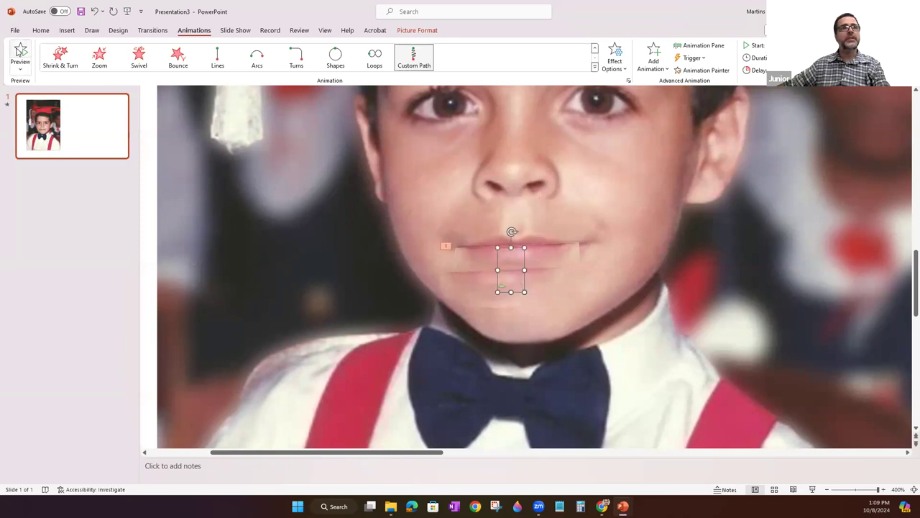
left_click(20, 52)
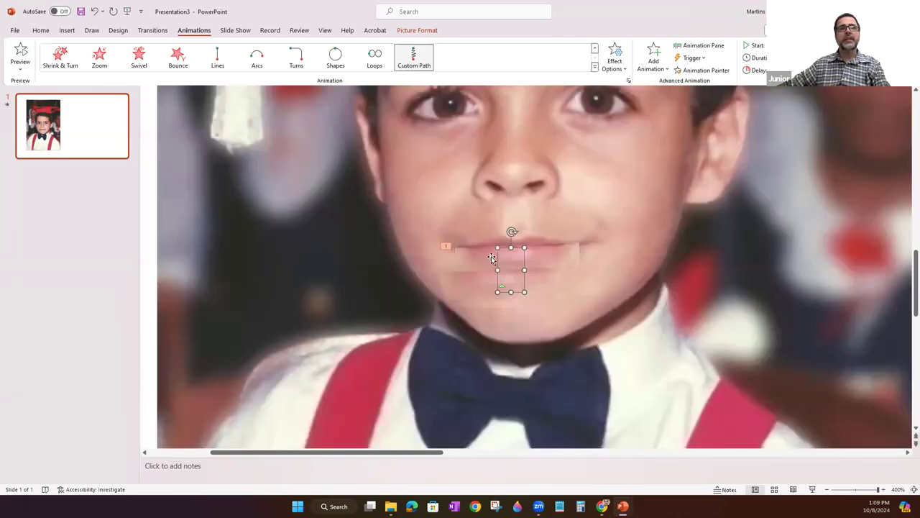
Remove the Custom Path animation from the mouth piece
mouse_move(471, 291)
left_mouse_down()
mouse_move(495, 276)
mouse_move(482, 289)
left_mouse_up()
key("ctrl+z")
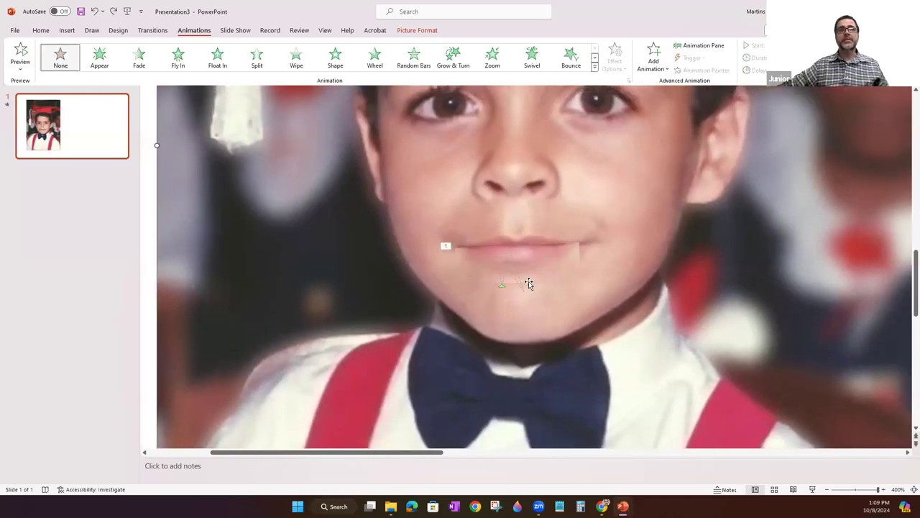
key("ctrl+z")
Reposition the mouth piece over the black shape so it lines up with the upper lip, and deselect it
left_click_drag(524, 263, 511, 216)
scroll(442, 267, "down", 6)
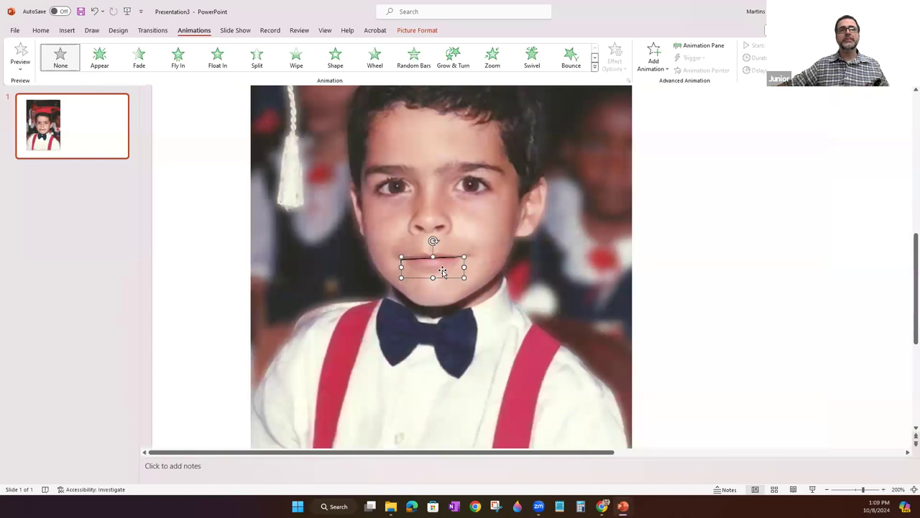
left_click_drag(441, 266, 444, 262)
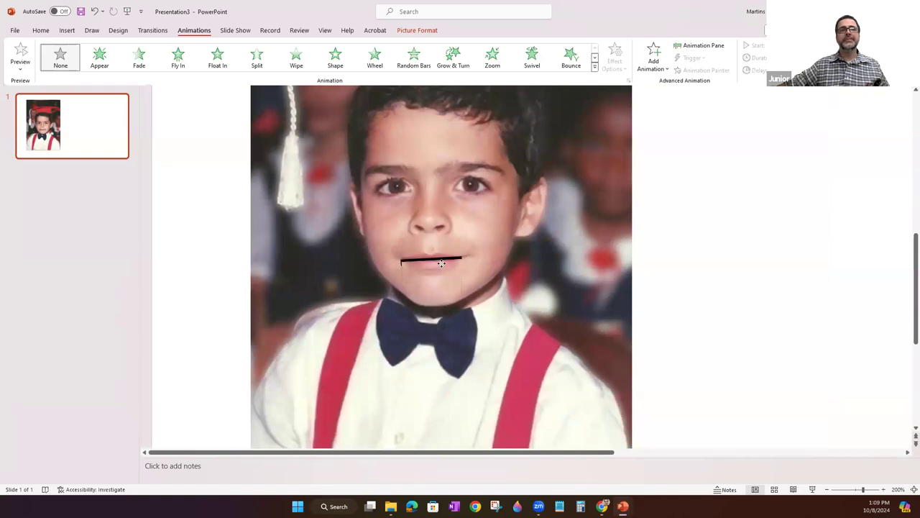
left_click(442, 263)
scroll(623, 212, "up", 2)
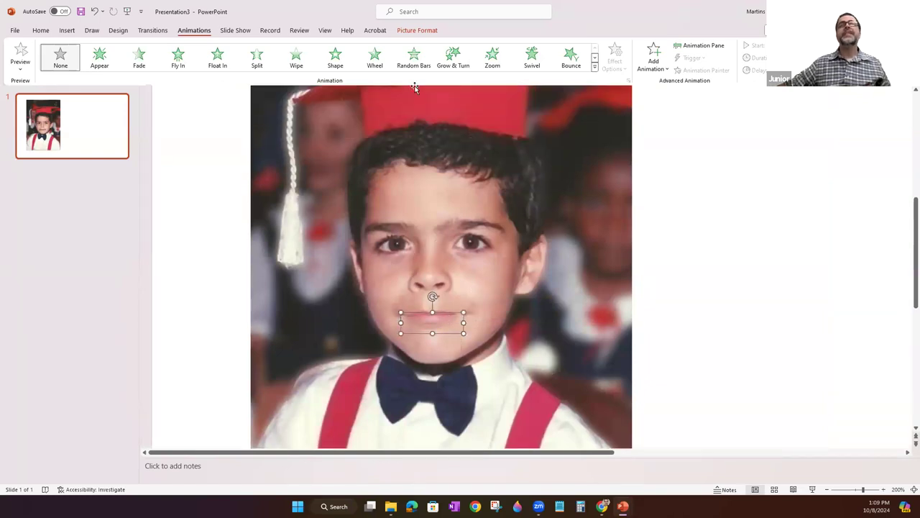
left_click(639, 213)
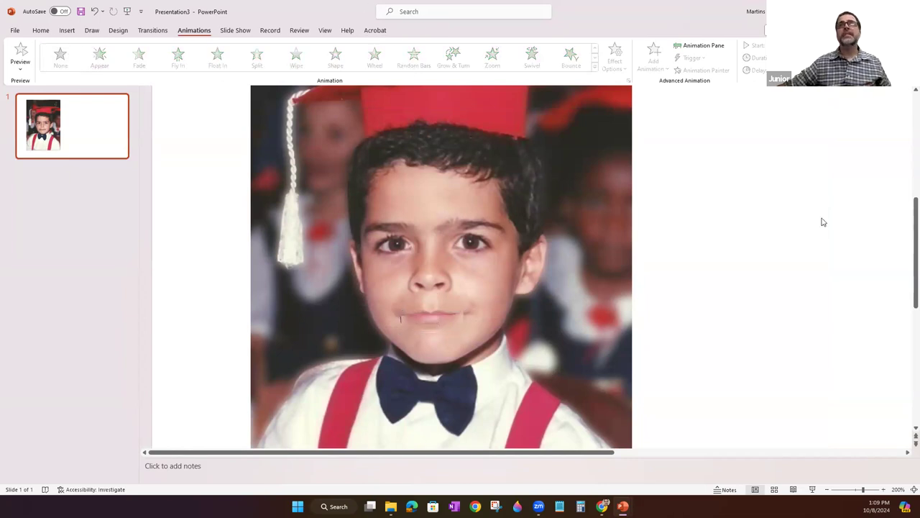